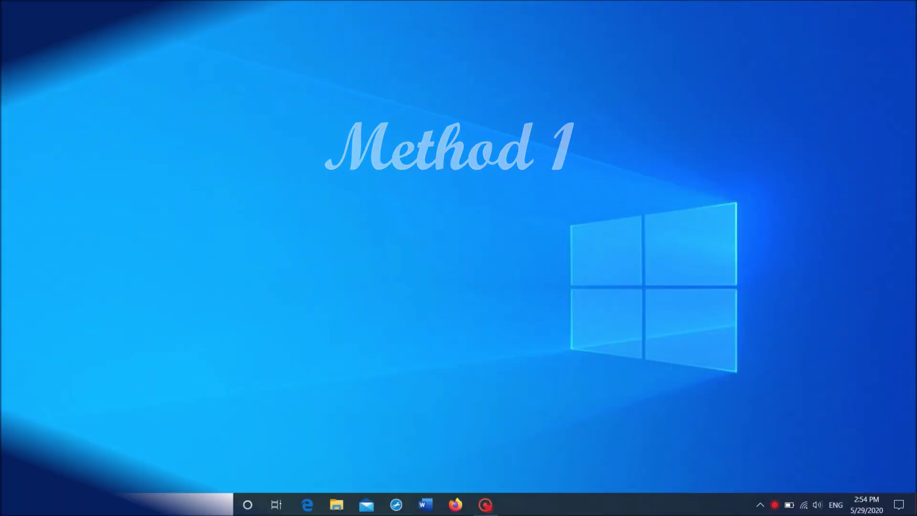
- Launch Windows Settings from the Start menu
click(14, 504)
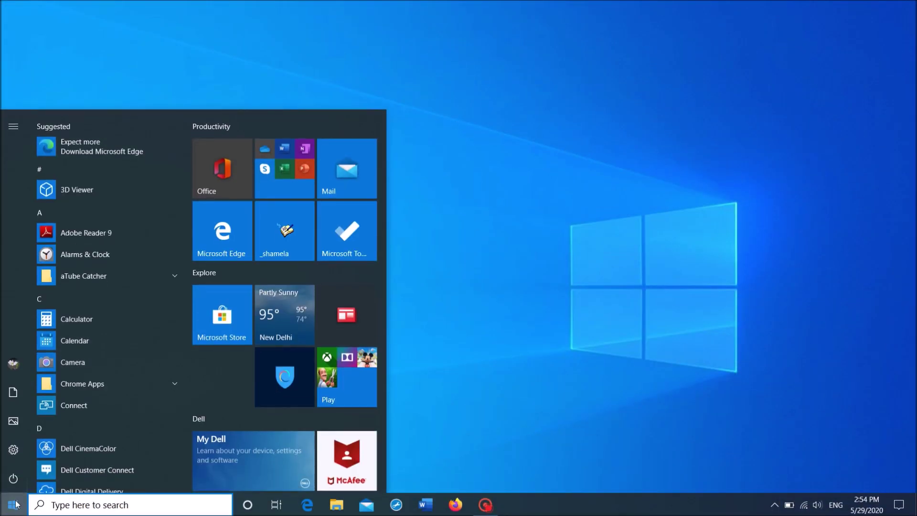
mouse_move(14, 450)
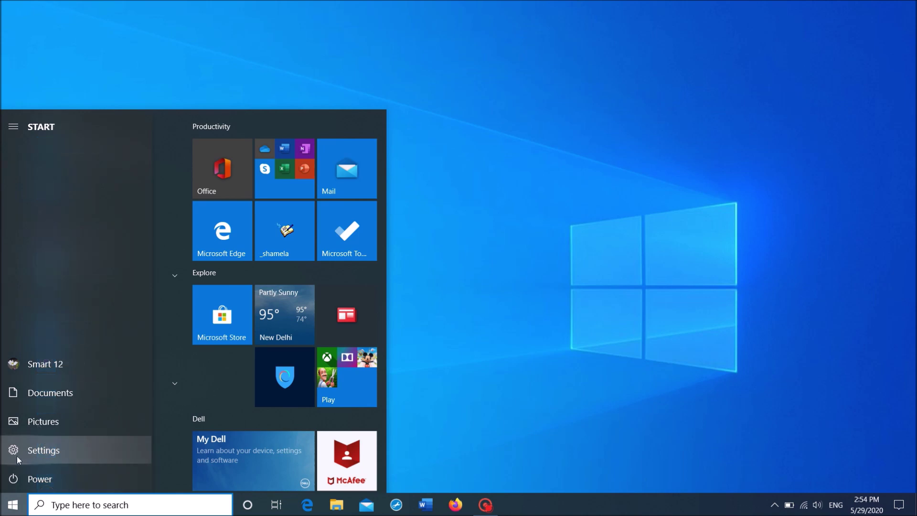
click(16, 457)
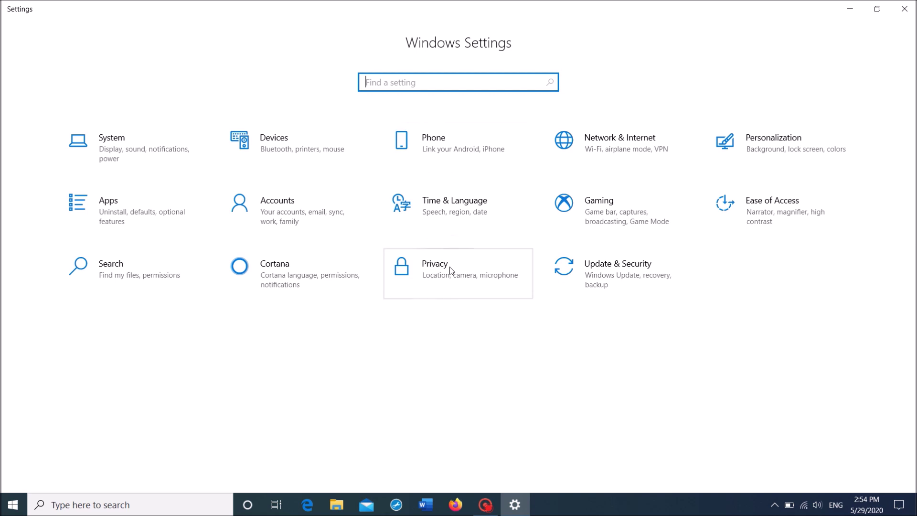
- Go to the Privacy category from the Settings home page
click(424, 276)
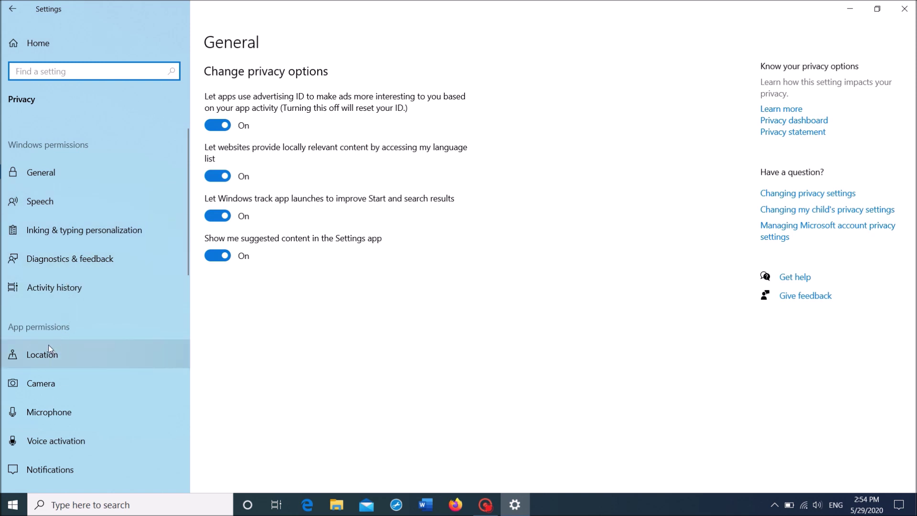
- On the Camera privacy page, turn on camera access for this device and for apps
click(48, 389)
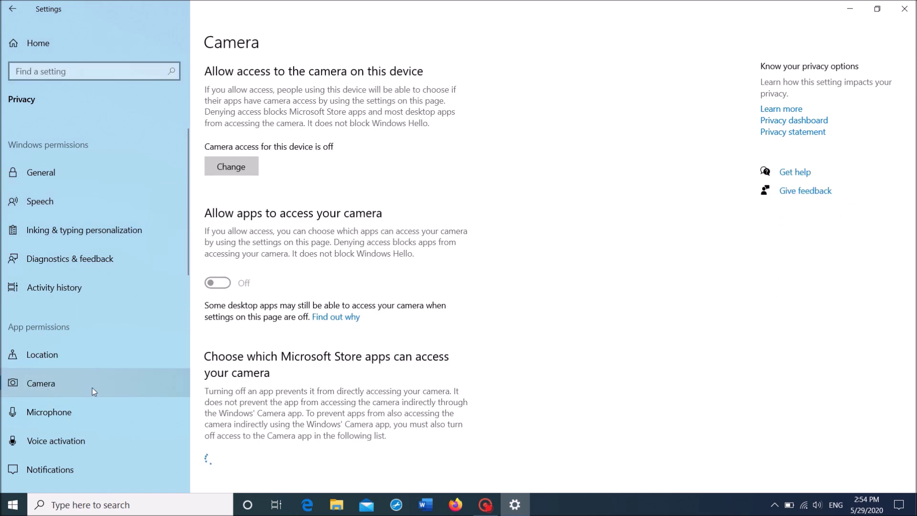
click(230, 171)
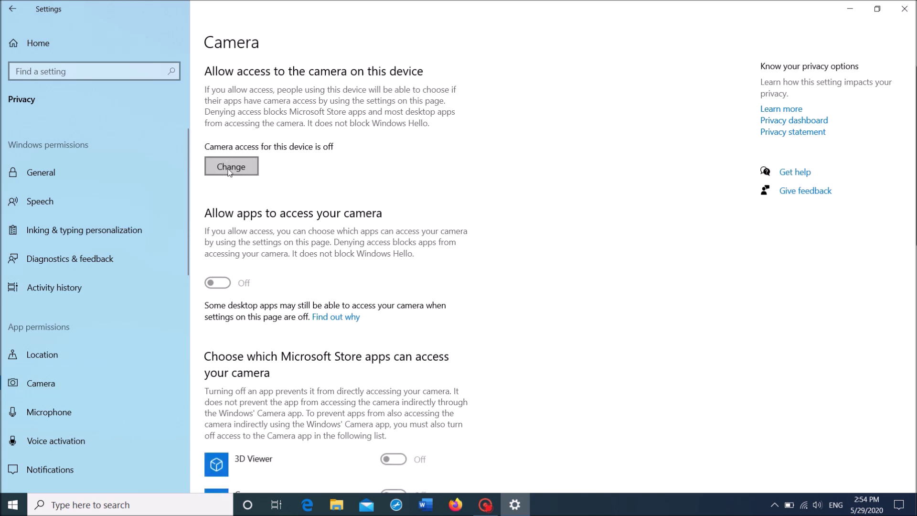
click(229, 171)
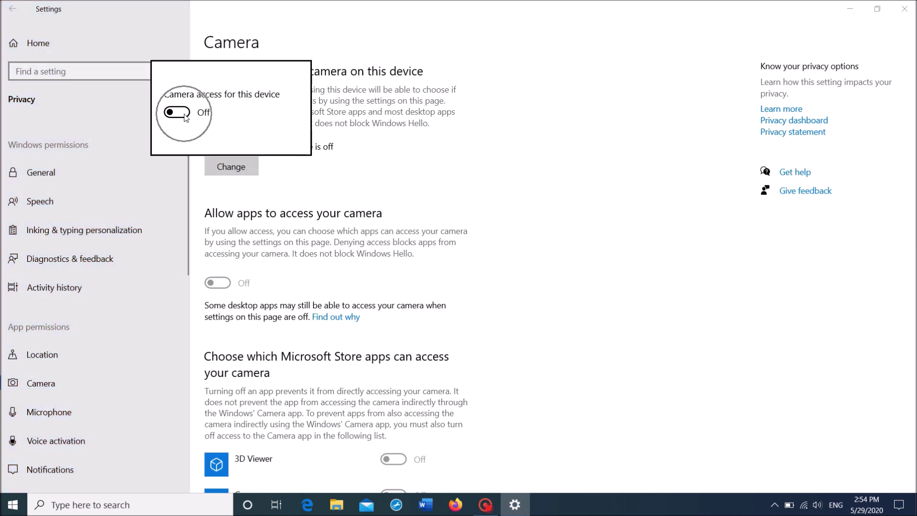
click(186, 114)
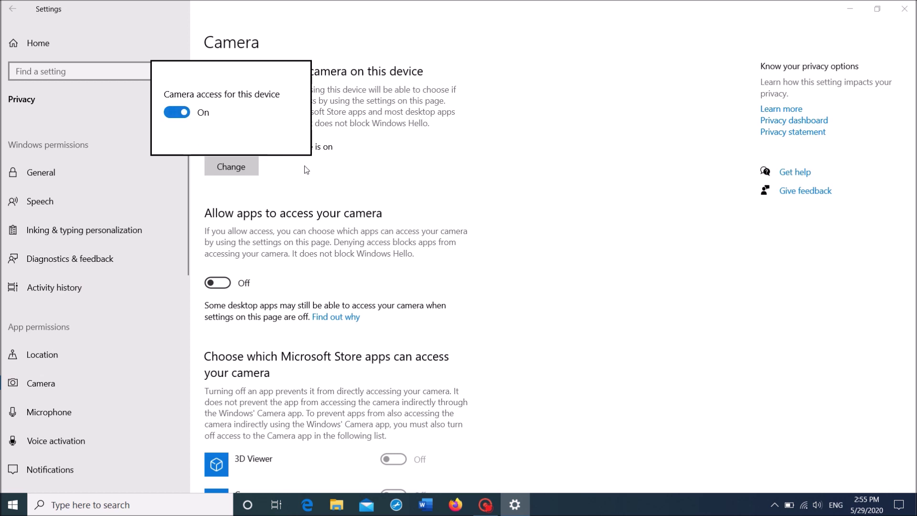
click(320, 176)
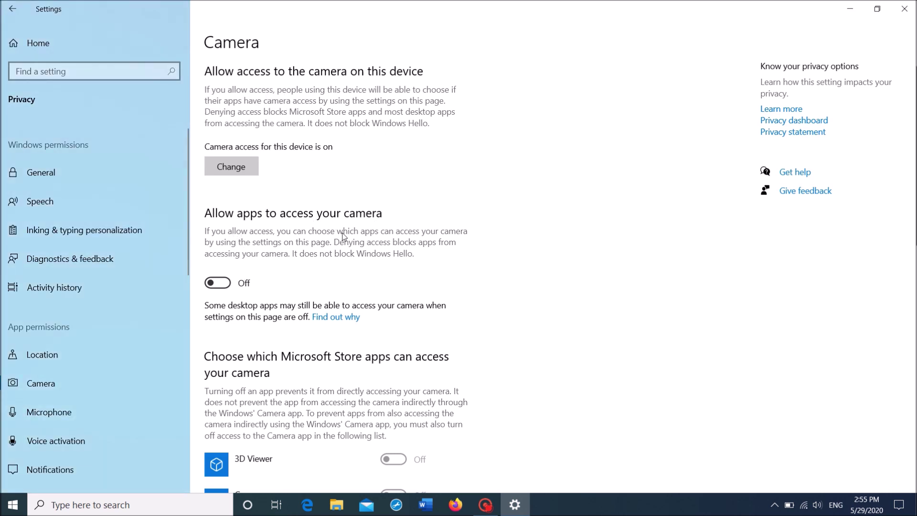
click(227, 285)
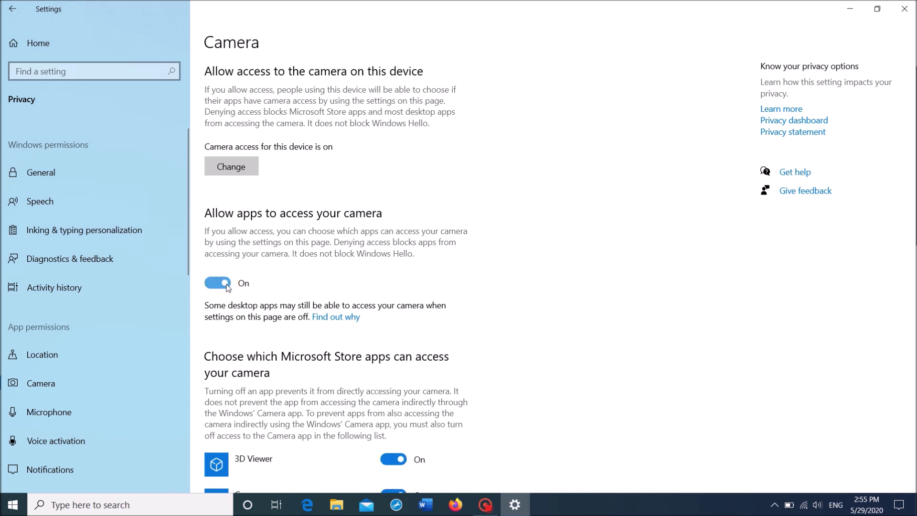
- Allow Skype to use the camera in the app list
scroll(280, 239, down, 3)
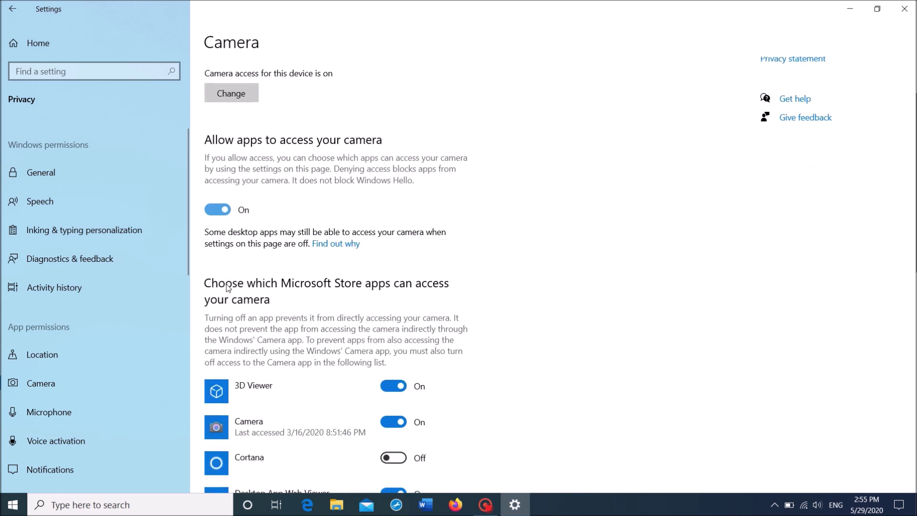
scroll(297, 228, down, 3)
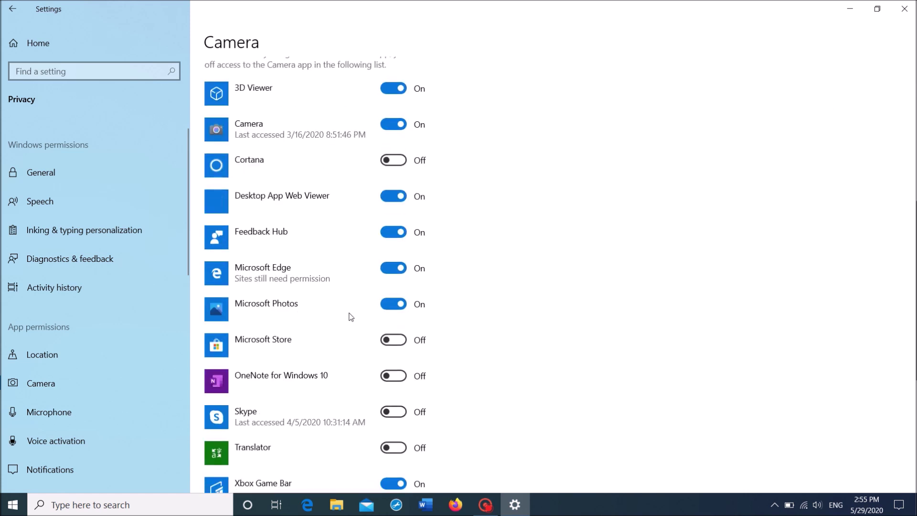
scroll(346, 320, down, 1)
scroll(344, 354, down, 1)
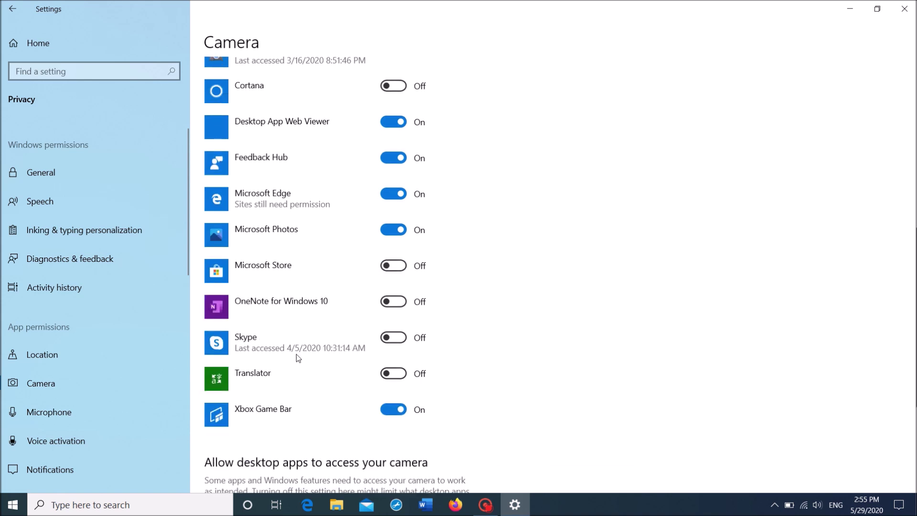
click(400, 341)
- Confirm desktop apps keep camera access, then close Settings
scroll(346, 318, down, 3)
scroll(259, 420, up, 2)
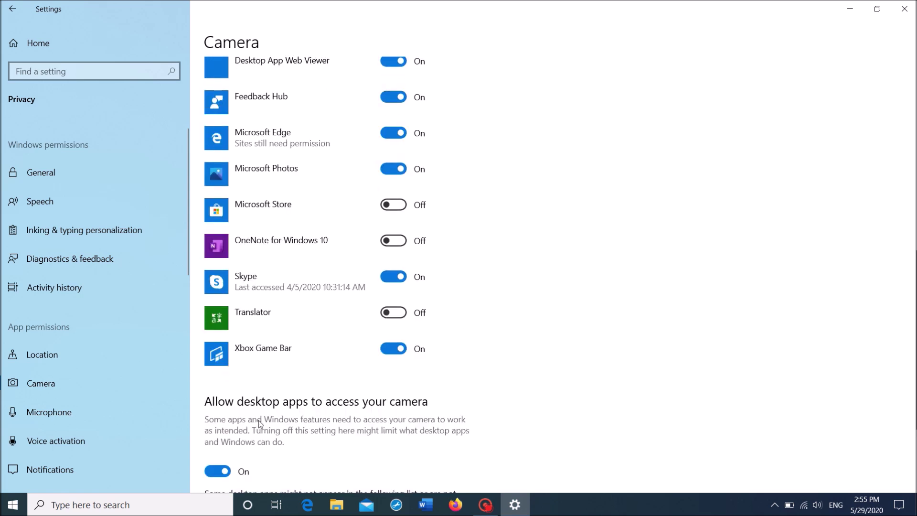
scroll(283, 401, down, 3)
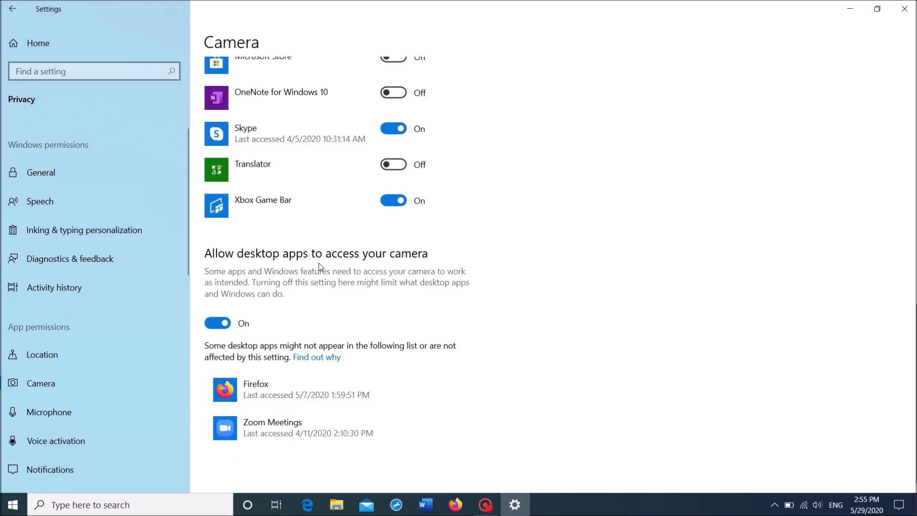
click(226, 326)
click(904, 9)
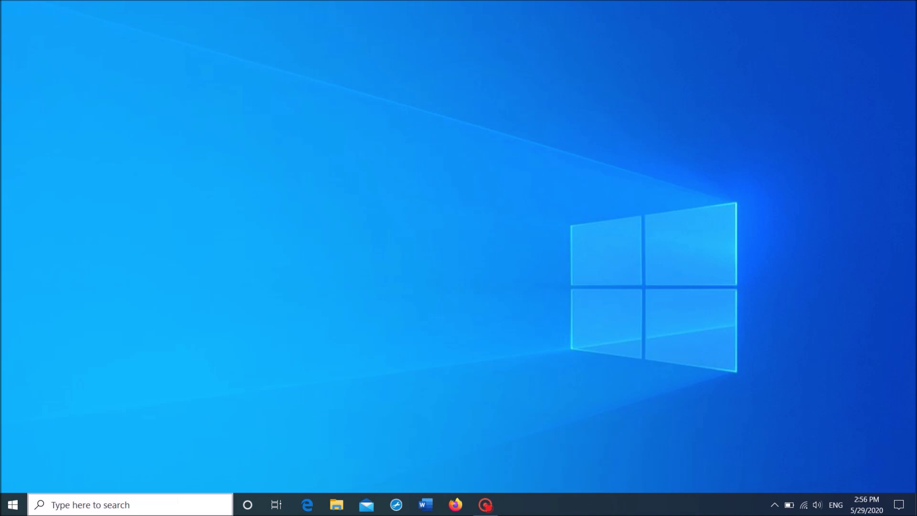
- Search for 'Device Manager' and launch it from the results
click(179, 505)
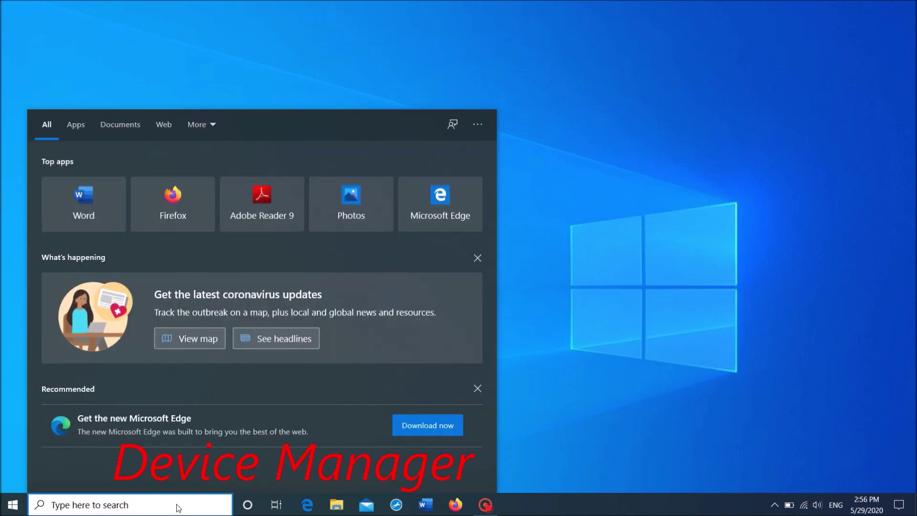
text(Device Ma)
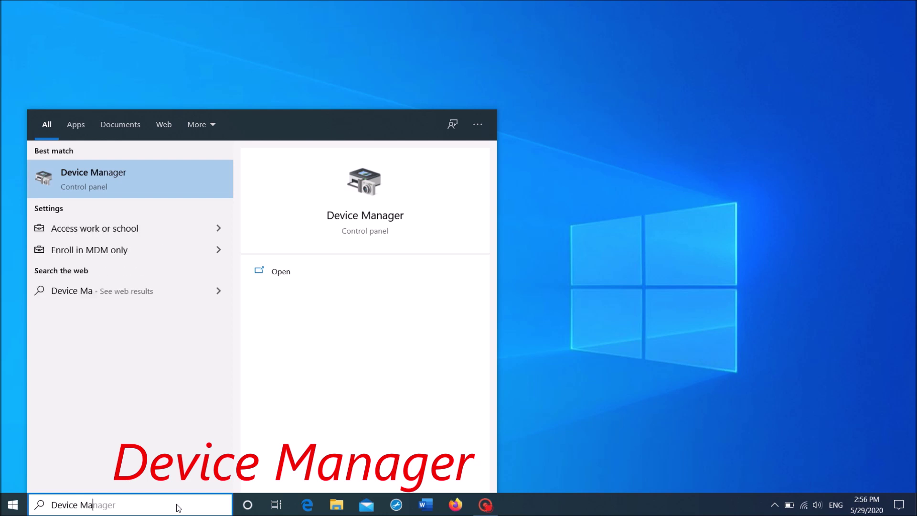
text(nager)
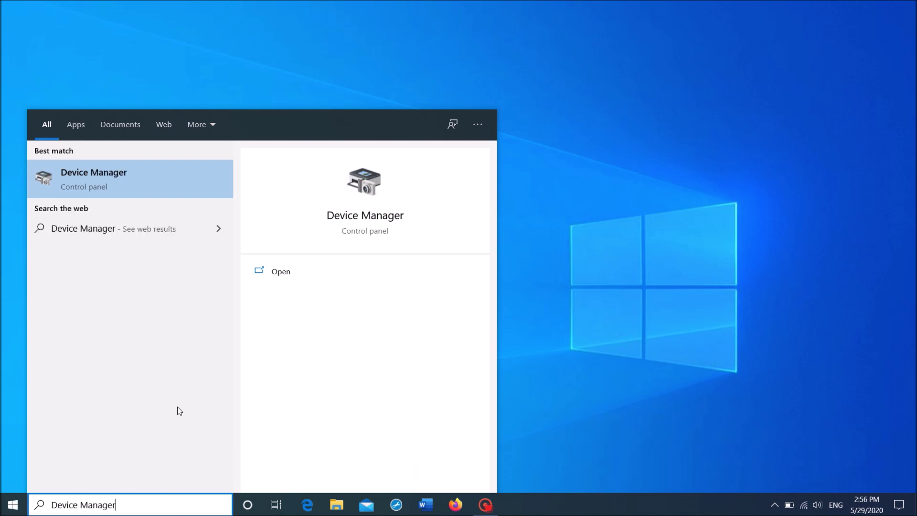
click(123, 175)
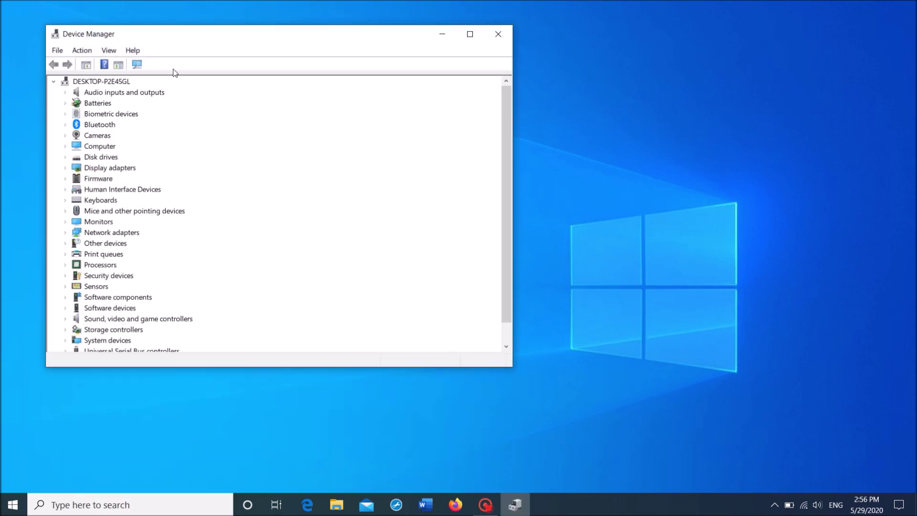
- Centre Device Manager, expand Cameras, and bring up the Integrated Webcam's actions
drag(177, 38, 349, 43)
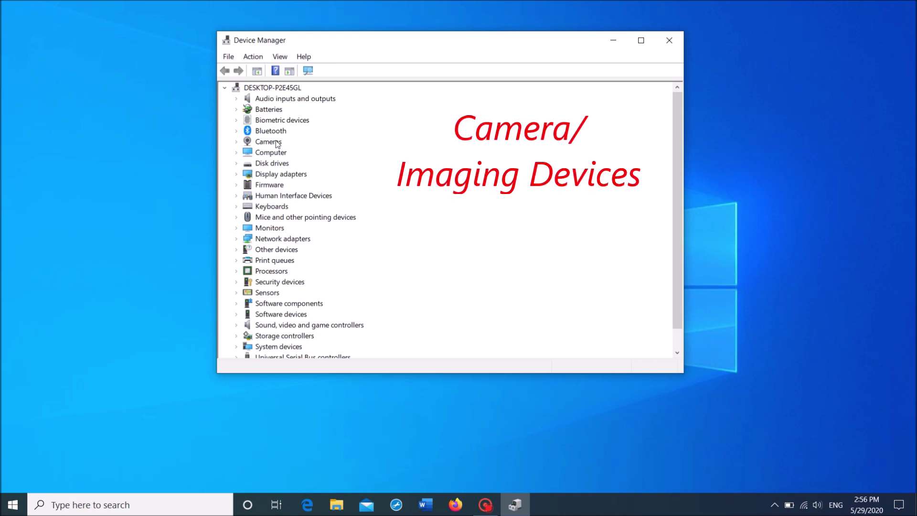
click(236, 142)
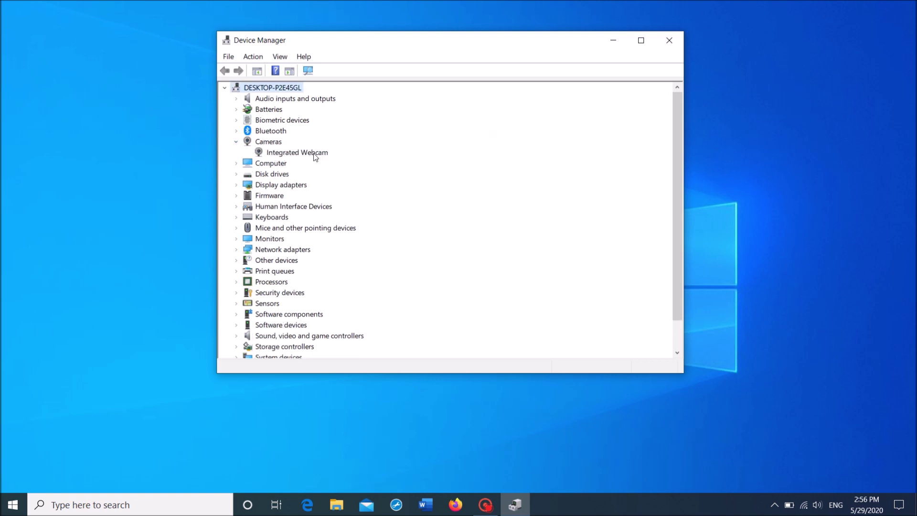
click(293, 156)
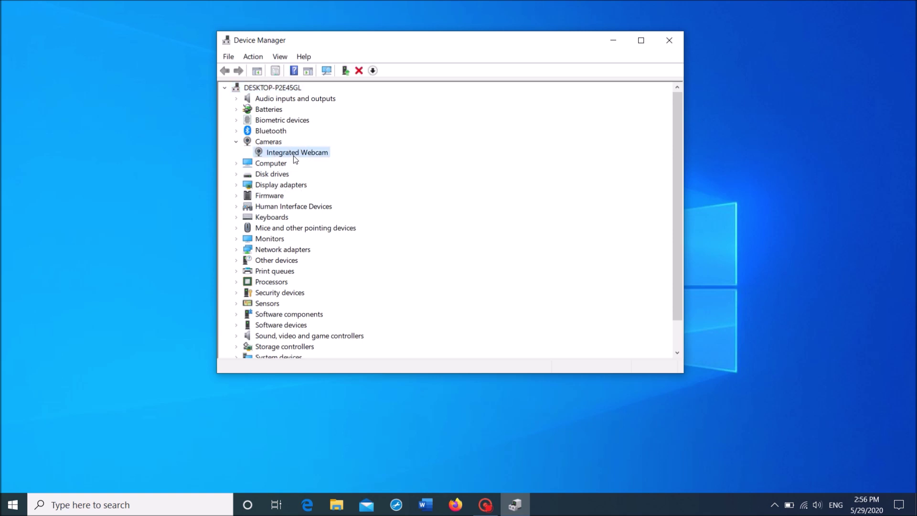
right_click(293, 156)
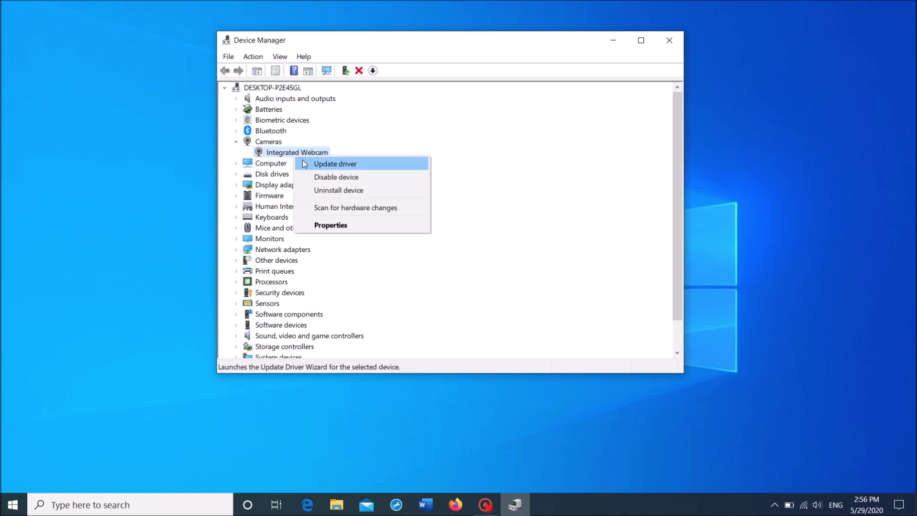
click(347, 181)
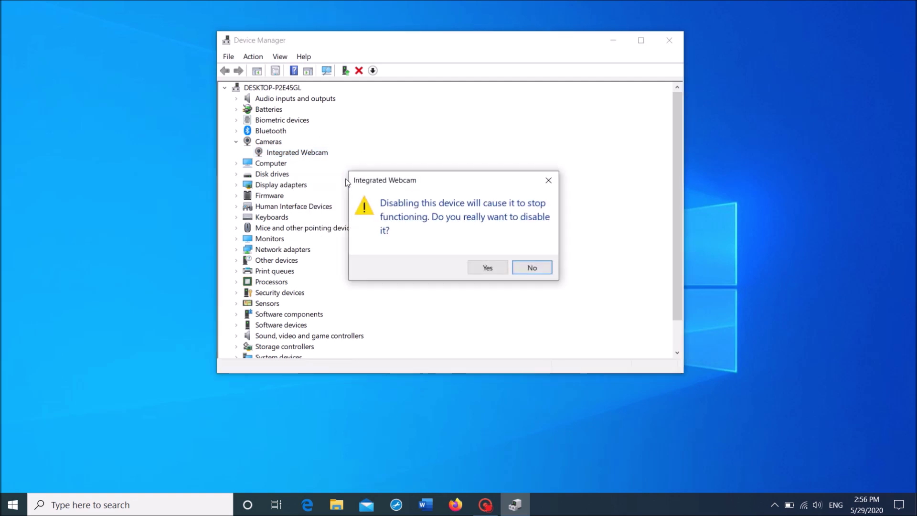
click(488, 272)
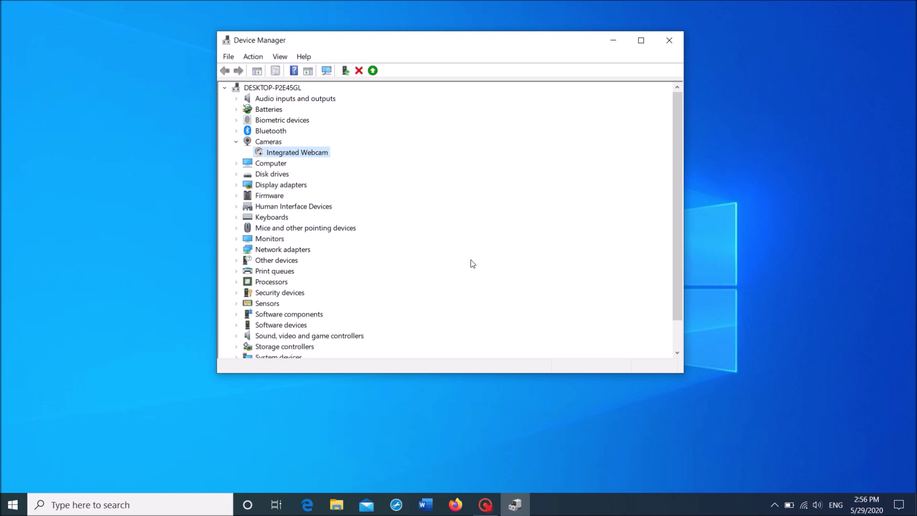
right_click(280, 154)
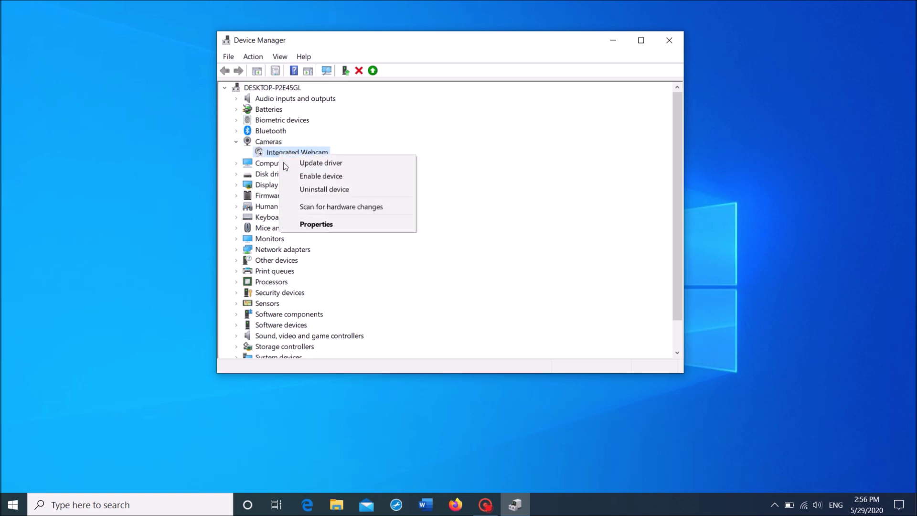
click(305, 178)
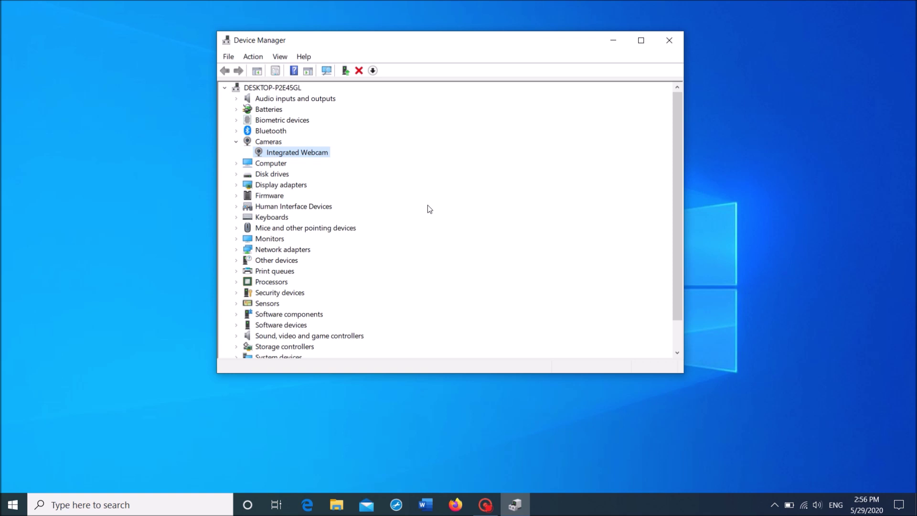
- Start updating the Integrated Webcam driver and try the automatic driver search
right_click(295, 154)
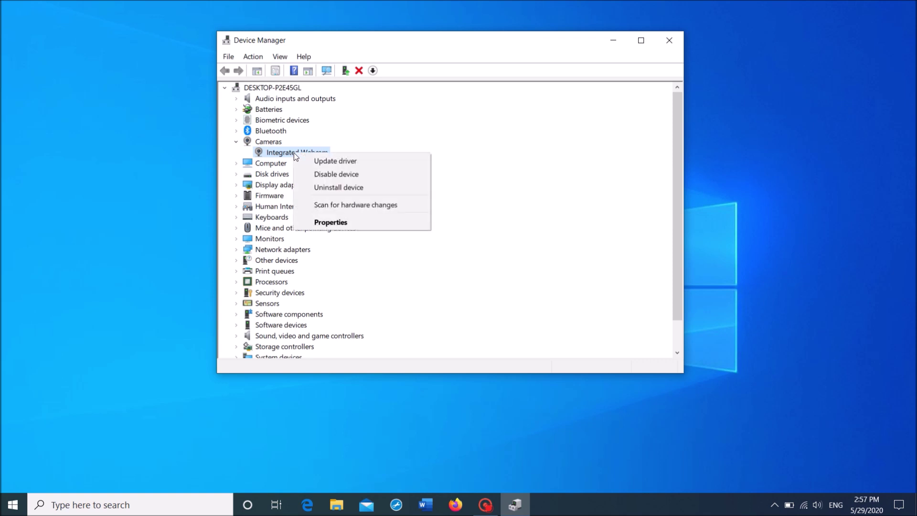
click(334, 161)
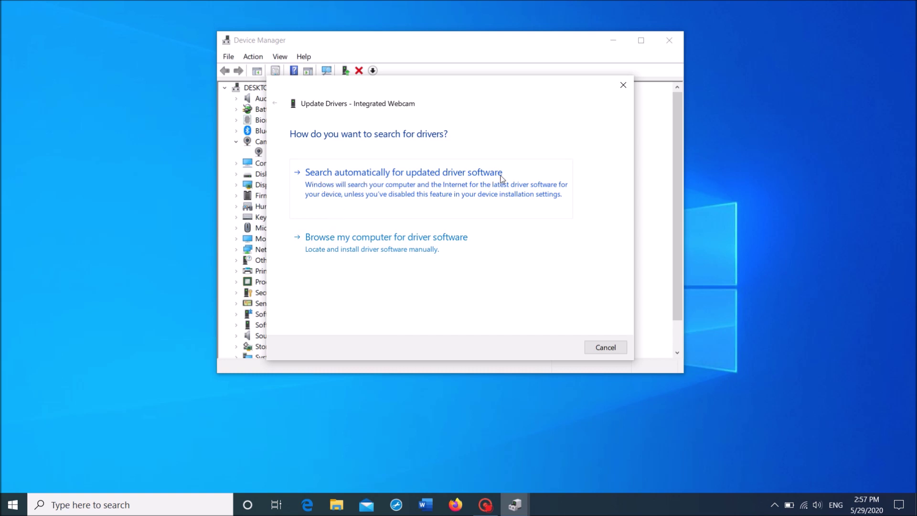
click(426, 189)
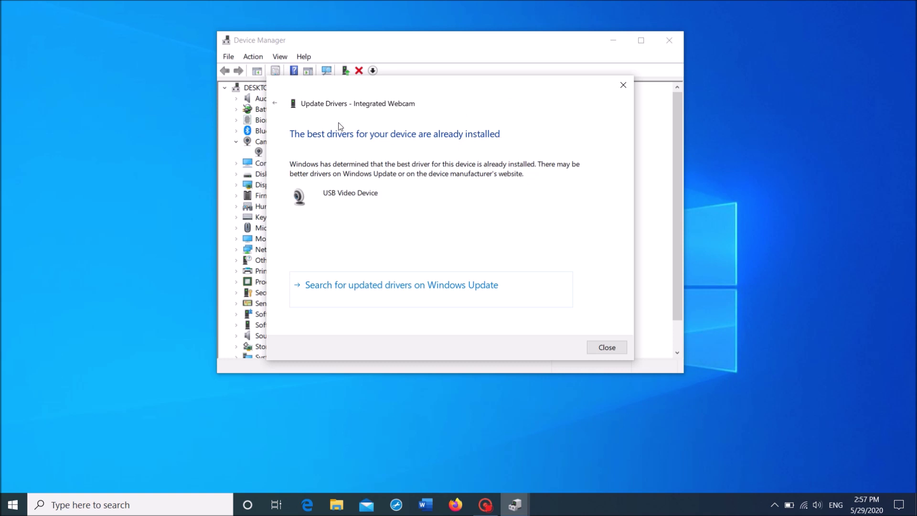
click(275, 103)
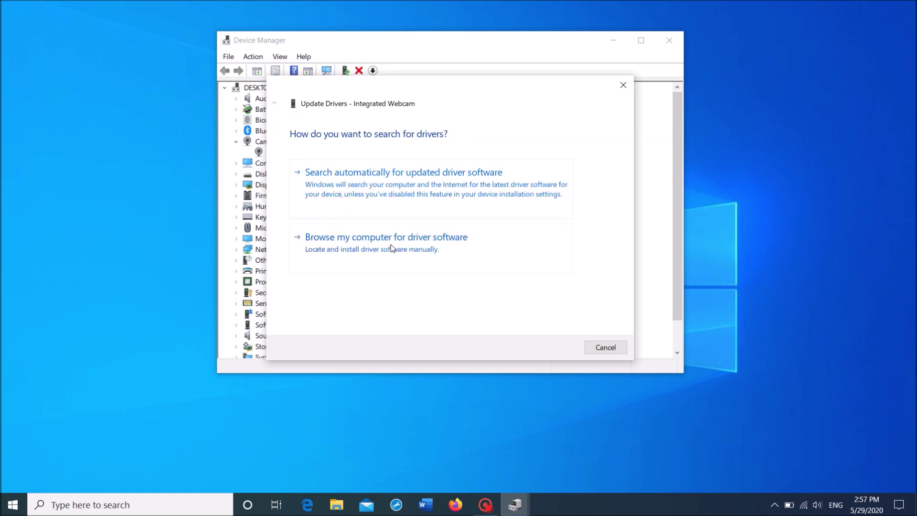
- Install the USB Video Device driver from the available list and close Device Manager
click(411, 247)
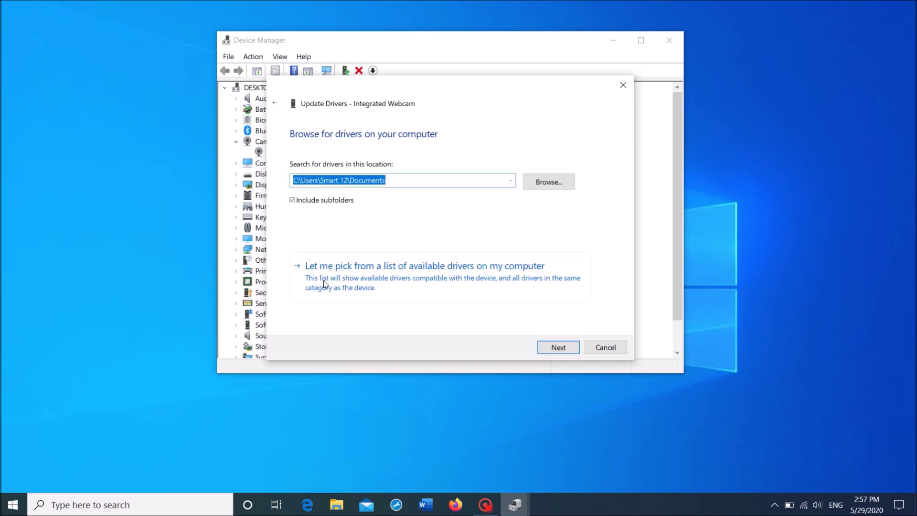
click(466, 278)
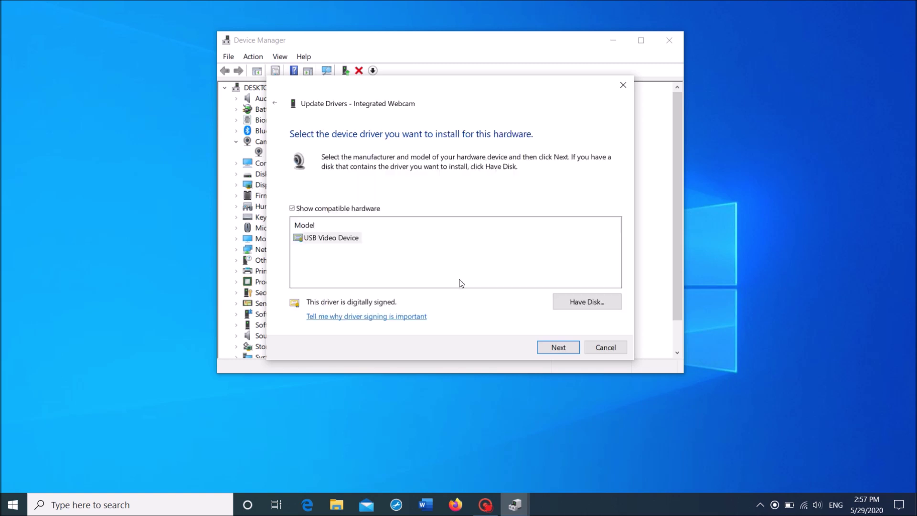
click(326, 244)
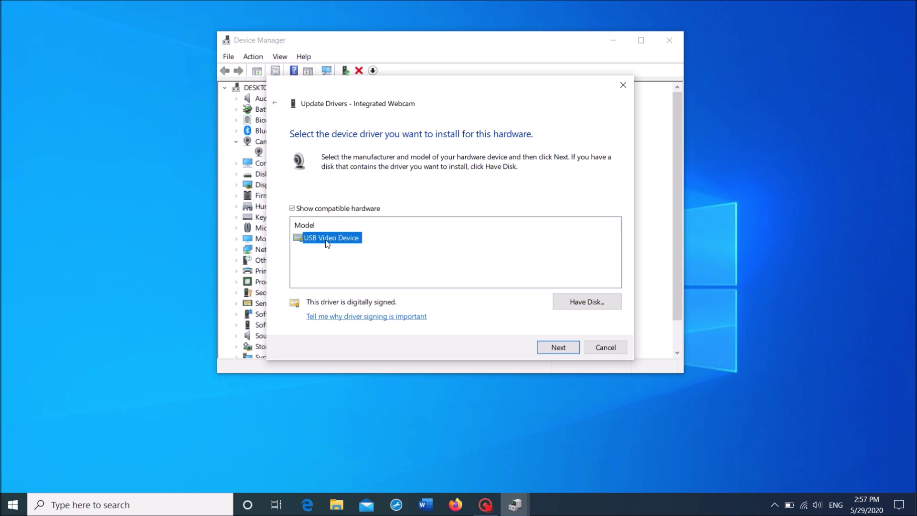
click(559, 348)
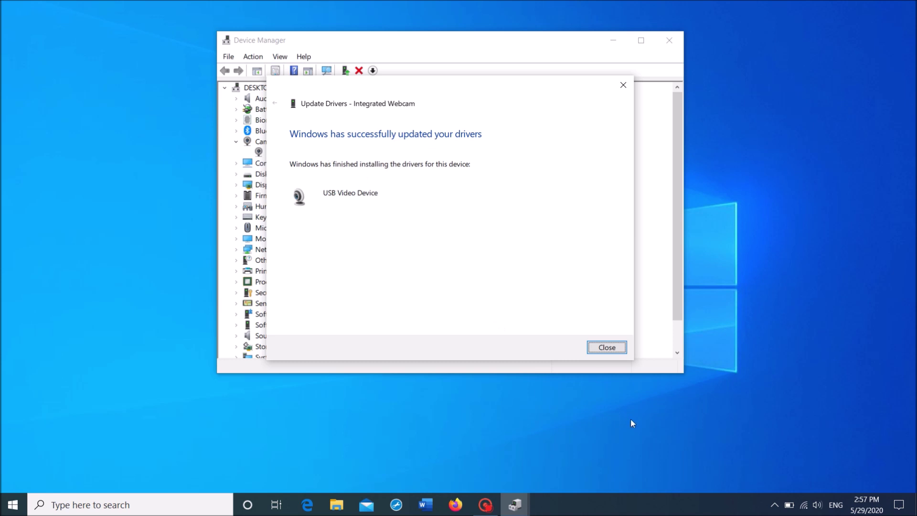
click(610, 352)
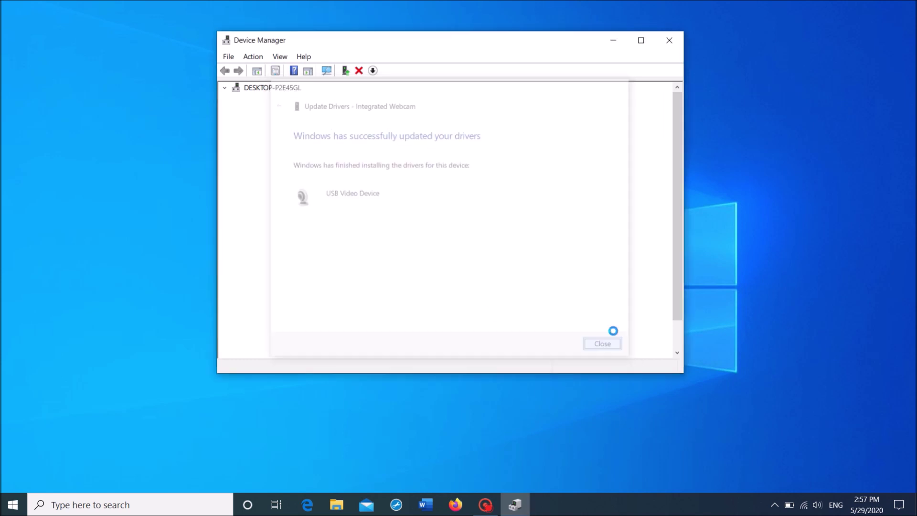
click(669, 41)
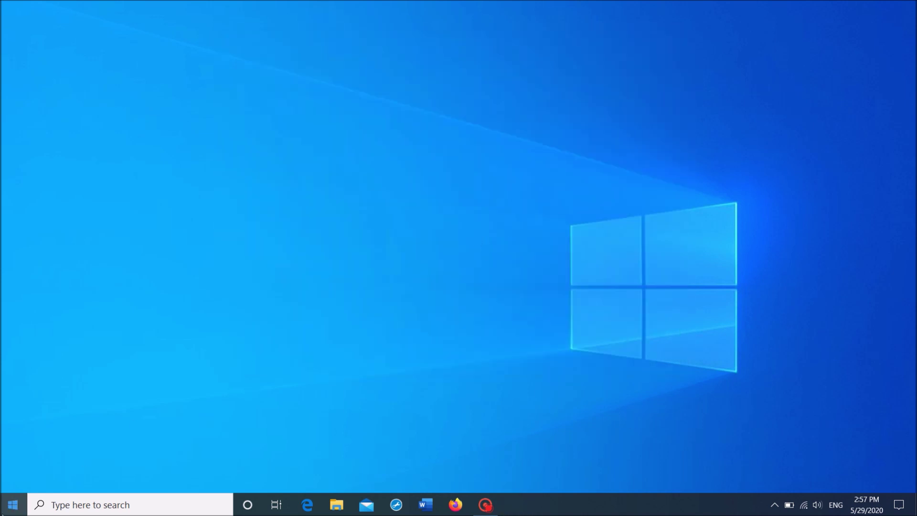
- Restart the PC from the Start menu's Power options
click(13, 505)
click(14, 473)
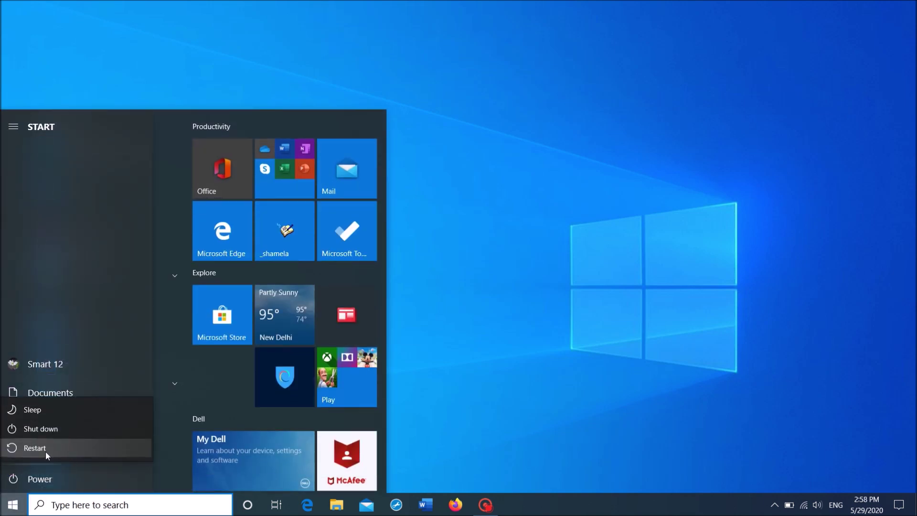
click(45, 451)
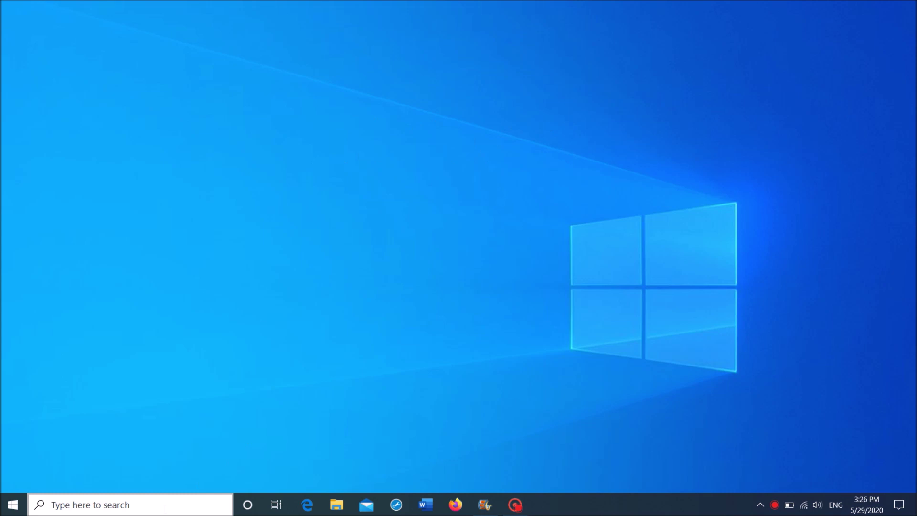
click(164, 510)
- Search for 'regedit' and run Registry Editor as administrator
text(regedit)
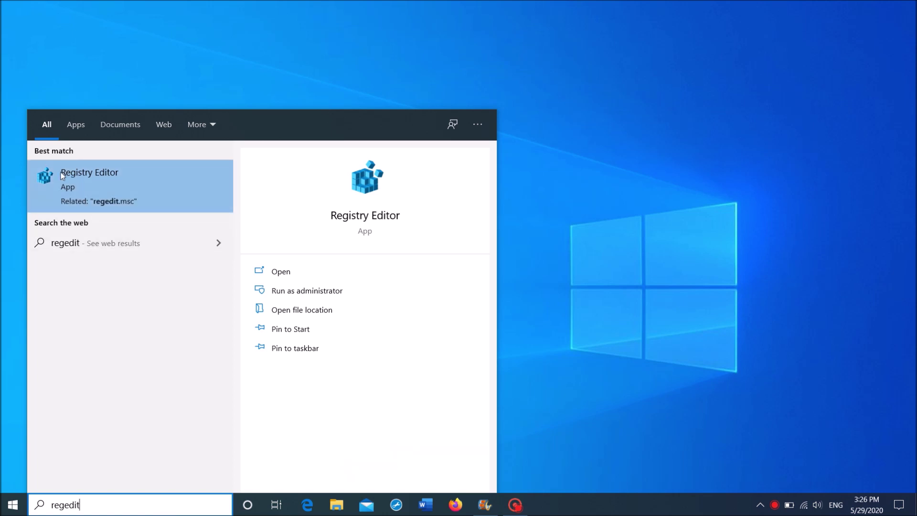
right_click(97, 179)
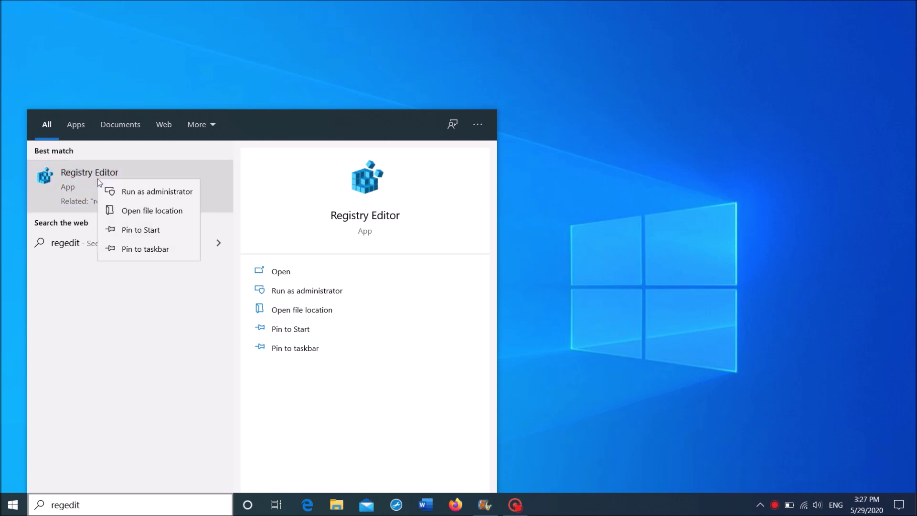
click(145, 192)
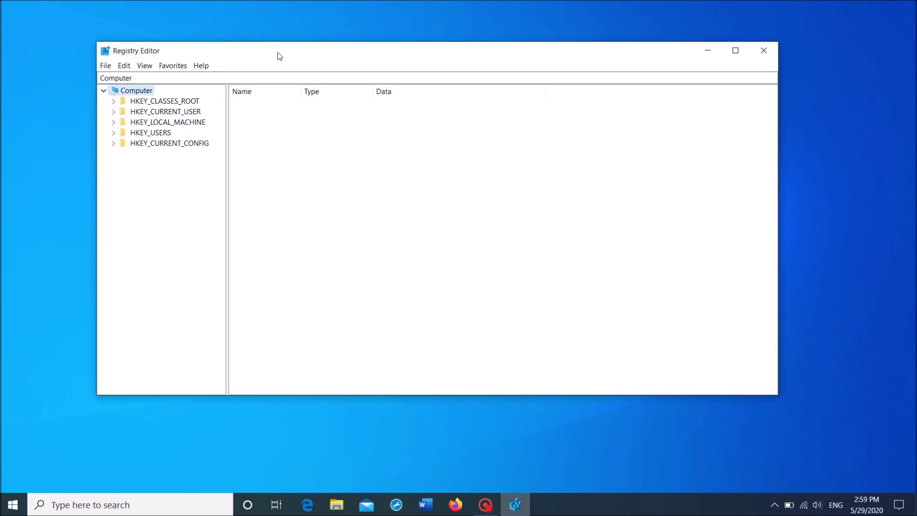
- Expand HKEY_LOCAL_MACHINE > SOFTWARE > WOW6432Node > Microsoft in Registry Editor
drag(277, 52, 325, 61)
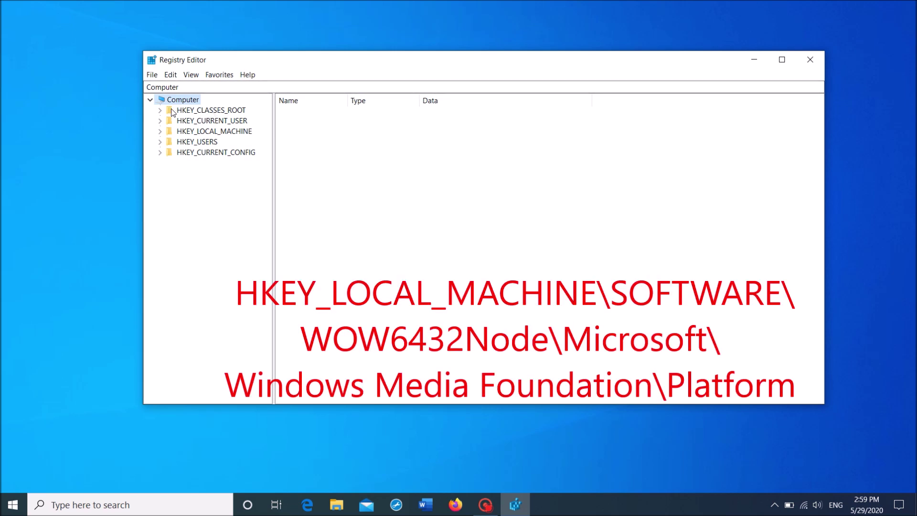
click(160, 132)
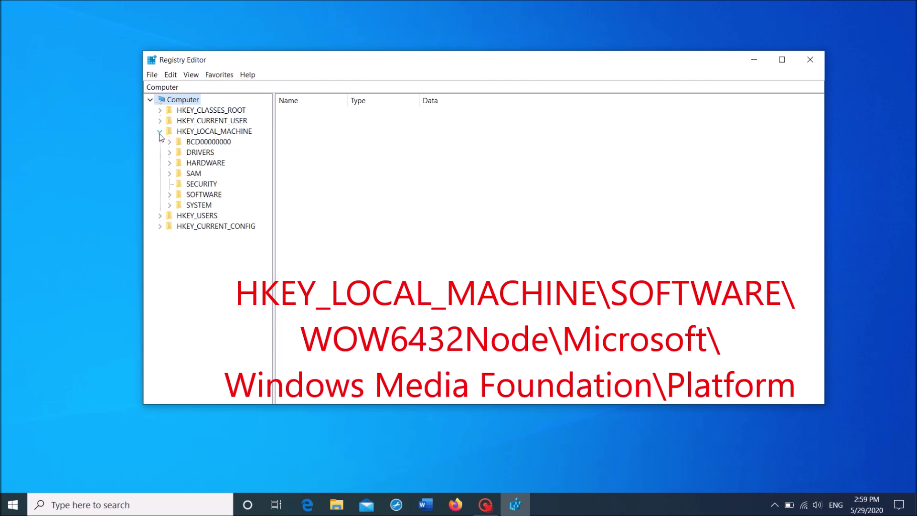
click(170, 195)
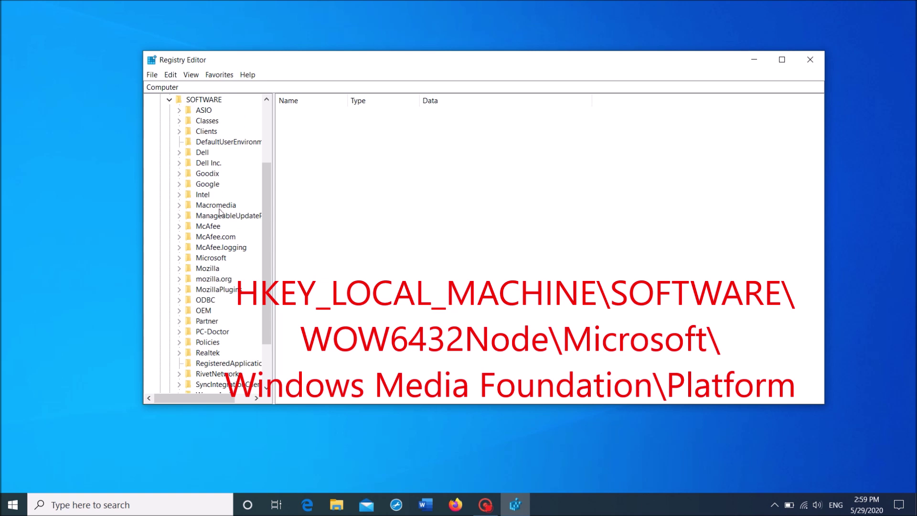
scroll(218, 210, down, 2)
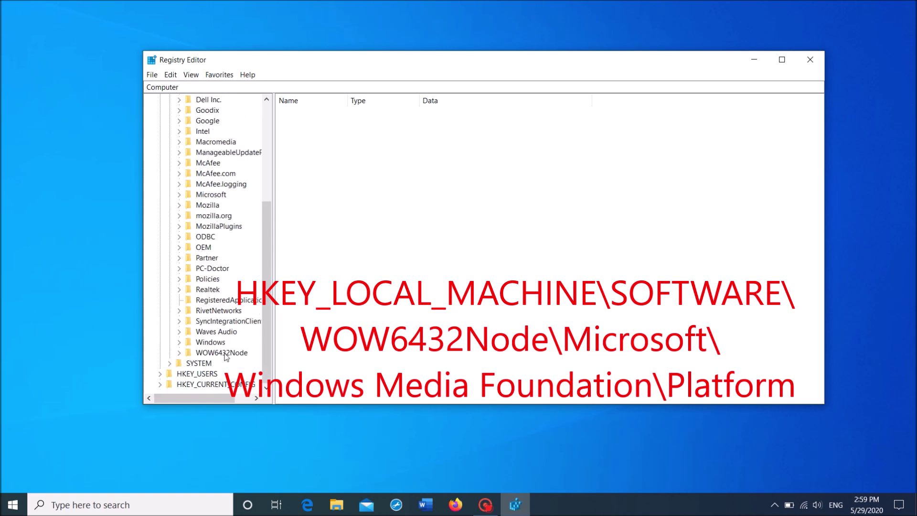
click(179, 353)
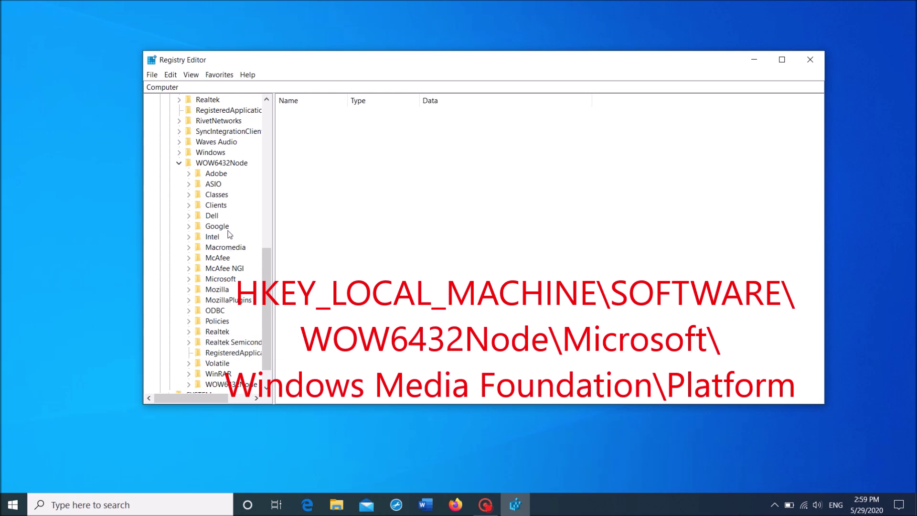
click(188, 280)
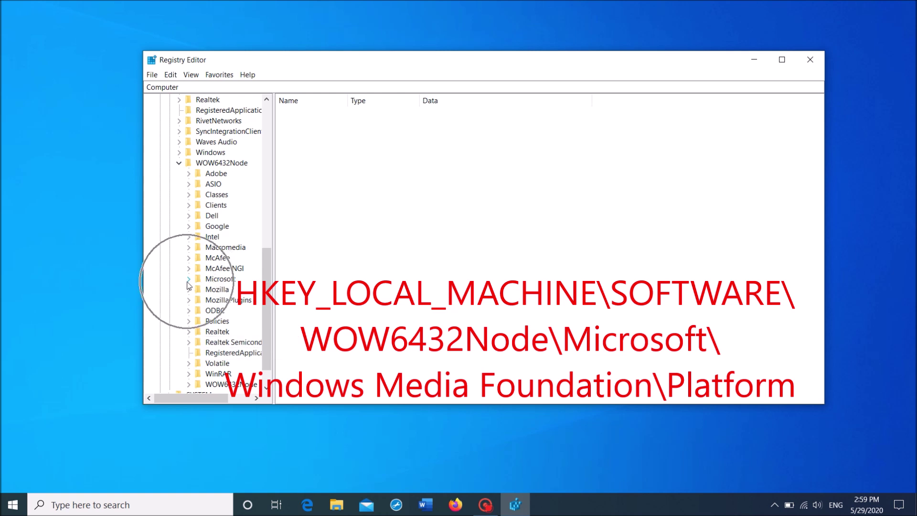
- Widen the key pane and open Windows Media Foundation\Platform under Microsoft
scroll(228, 321, down, 3)
scroll(228, 321, down, 7)
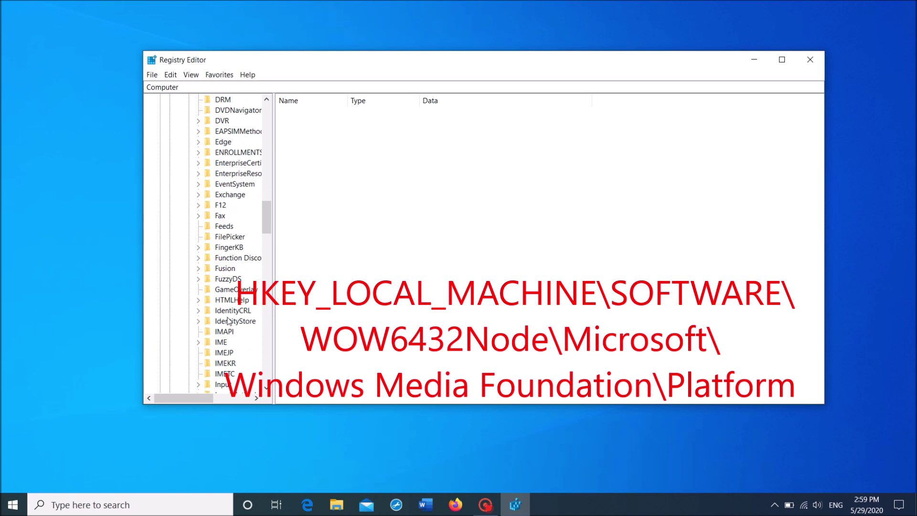
scroll(228, 321, down, 7)
scroll(228, 322, down, 9)
scroll(228, 325, down, 9)
scroll(227, 328, down, 9)
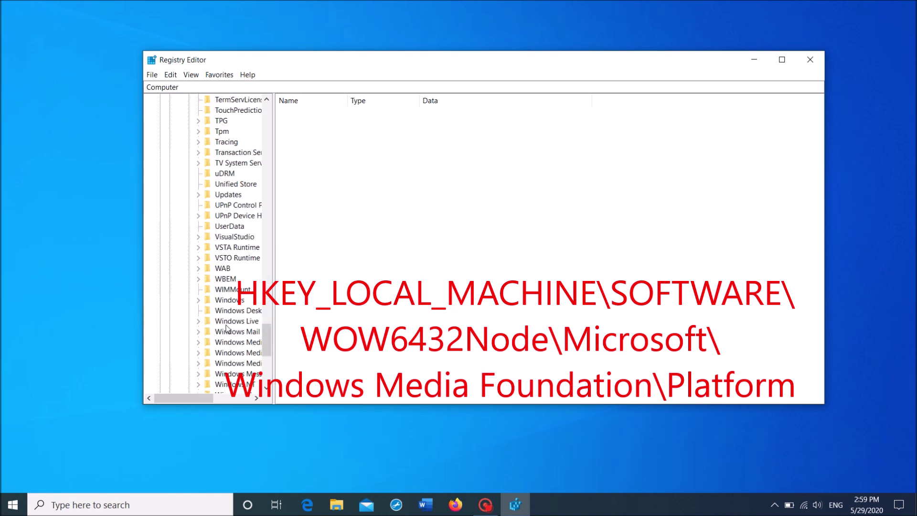
drag(272, 216, 335, 218)
scroll(268, 344, down, 1)
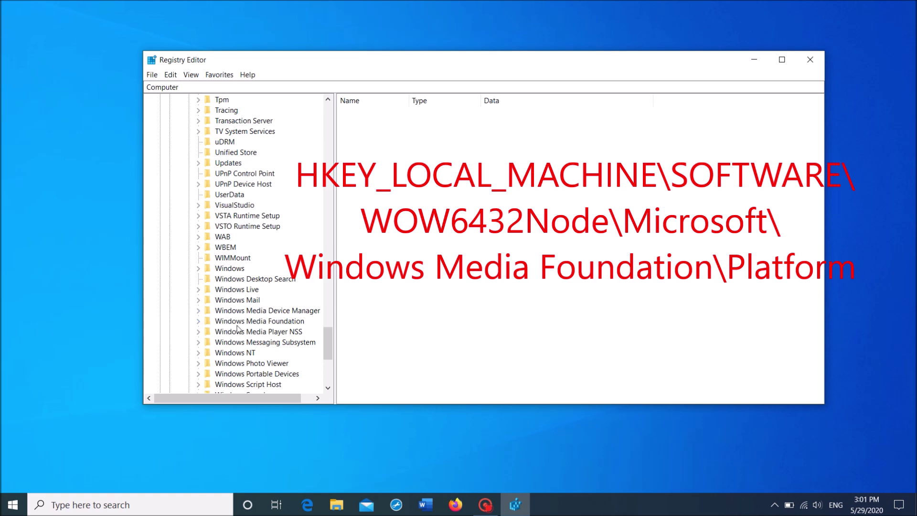
click(197, 322)
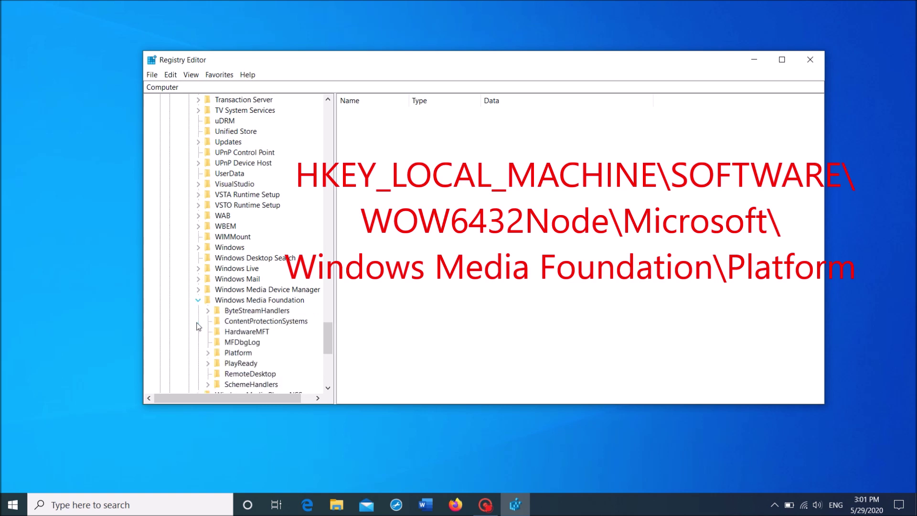
click(236, 354)
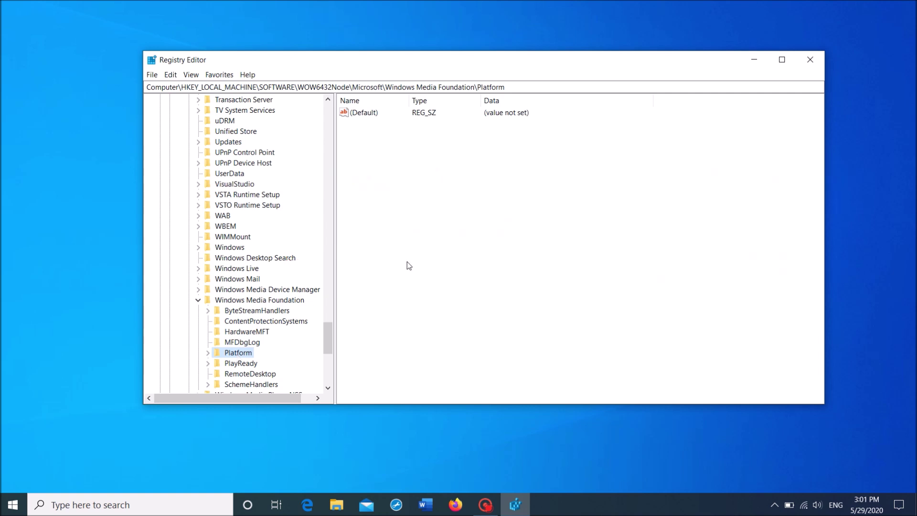
- Create a new DWORD (32-bit) value named EnableFrameServerMode under the Platform key
right_click(422, 188)
click(422, 190)
right_click(422, 190)
mouse_move(448, 194)
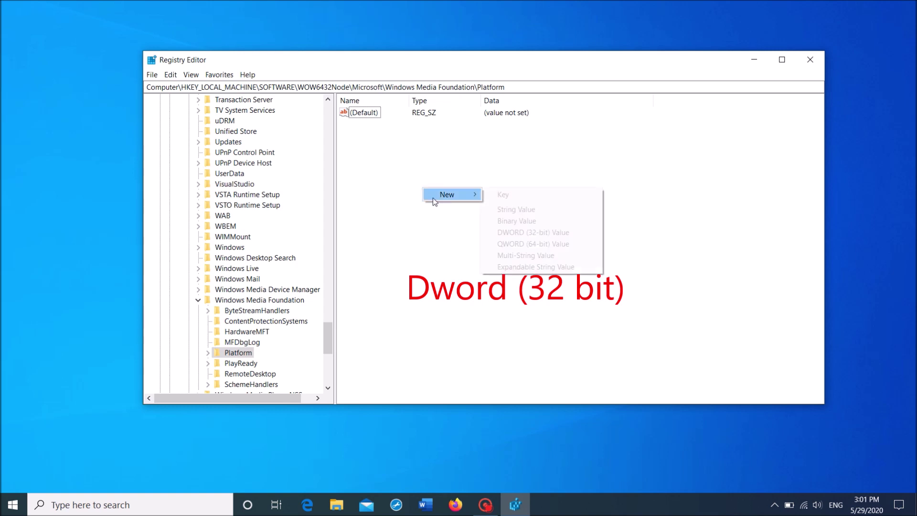
click(512, 233)
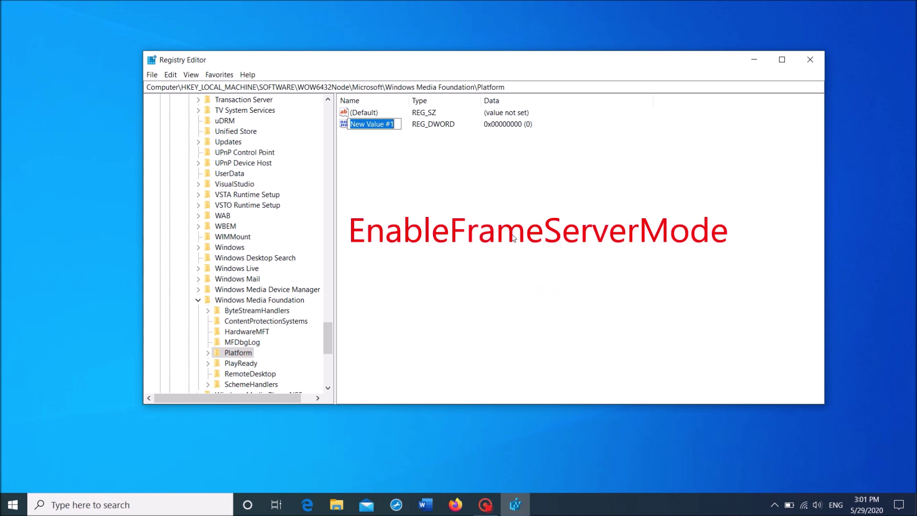
text(EnableF)
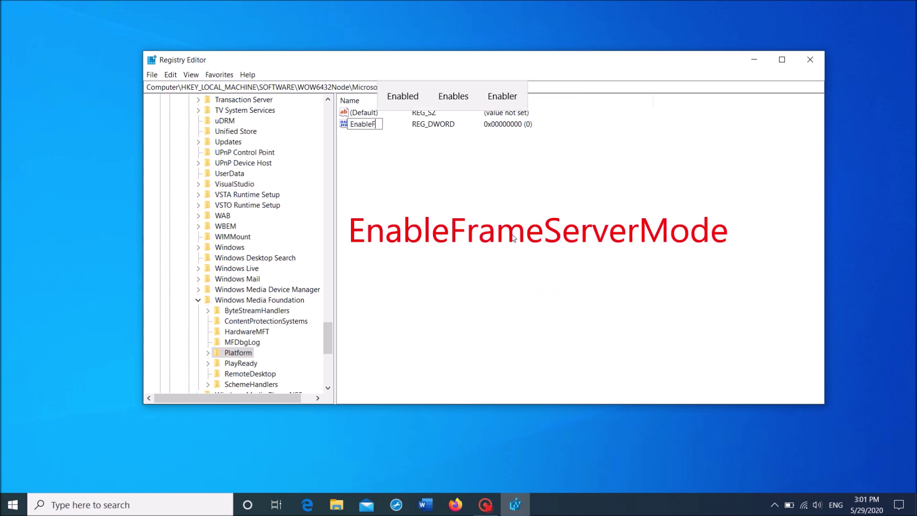
text(rameServe)
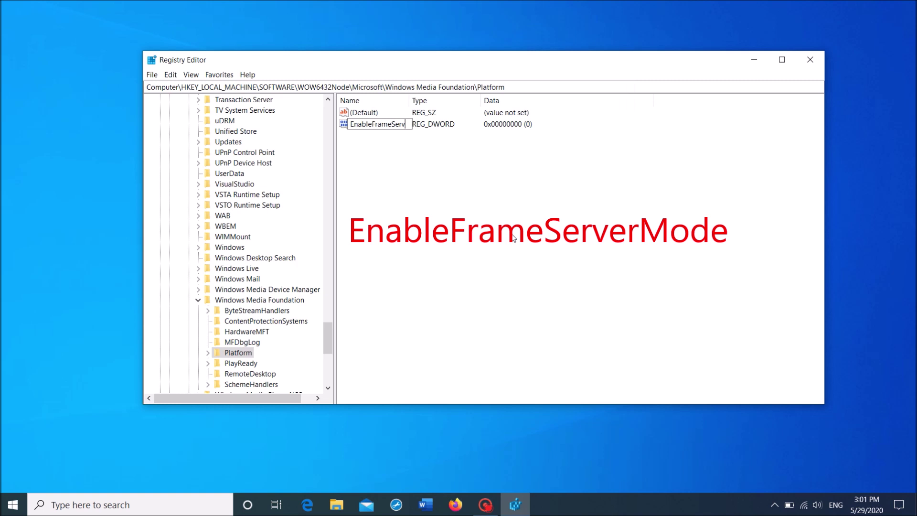
text(rMode)
key(Return)
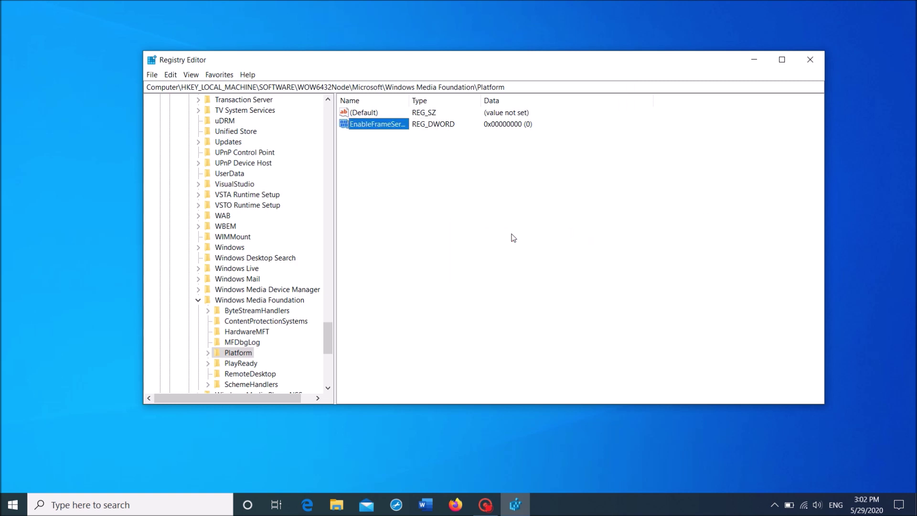
- Confirm EnableFrameServerMode's value data as 0 and close Registry Editor
double_click(383, 130)
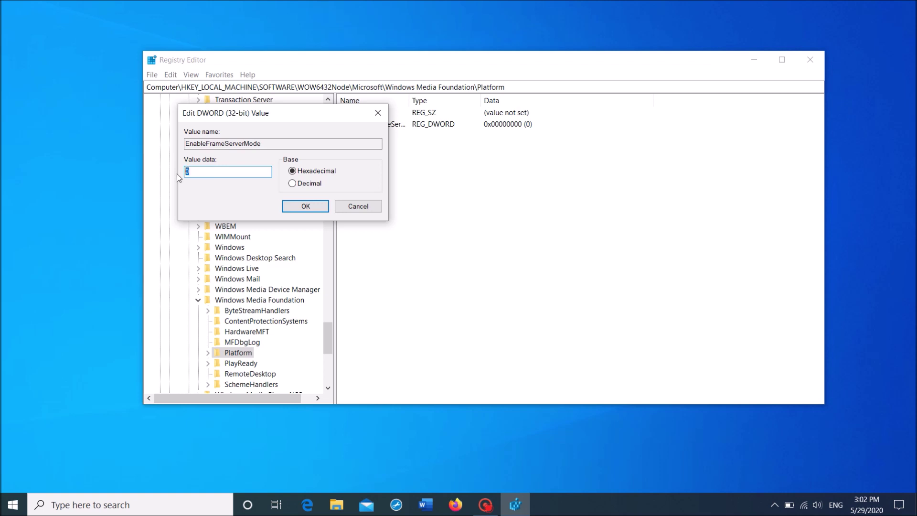
click(296, 210)
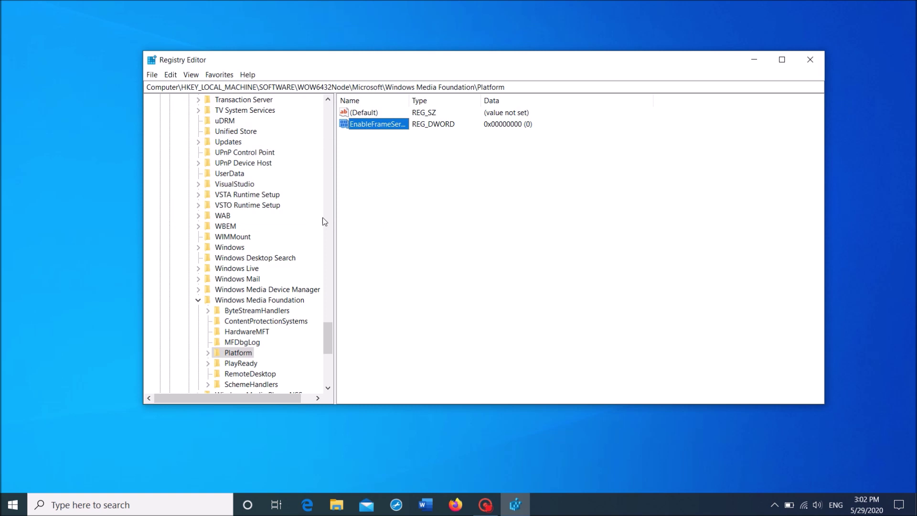
click(809, 60)
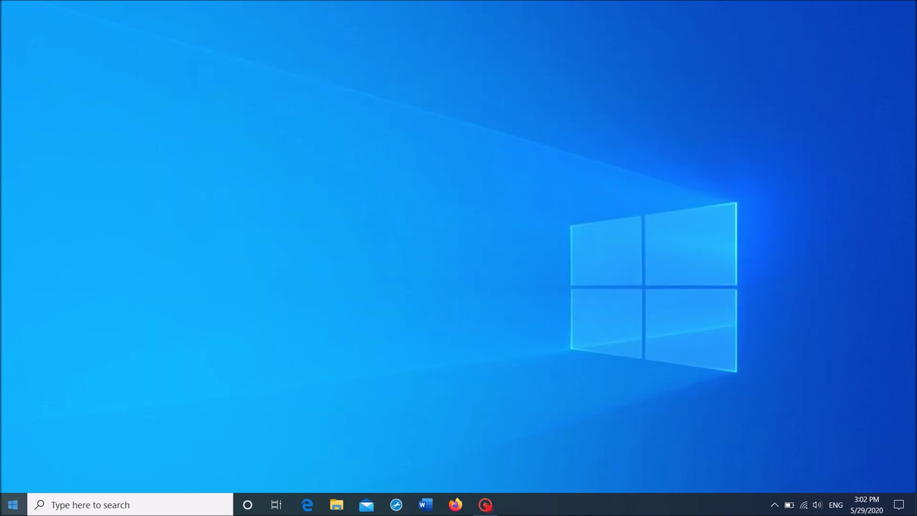
- Bring up the Start menu's Power options, showing Sleep, Shut down and Restart
click(13, 504)
click(13, 478)
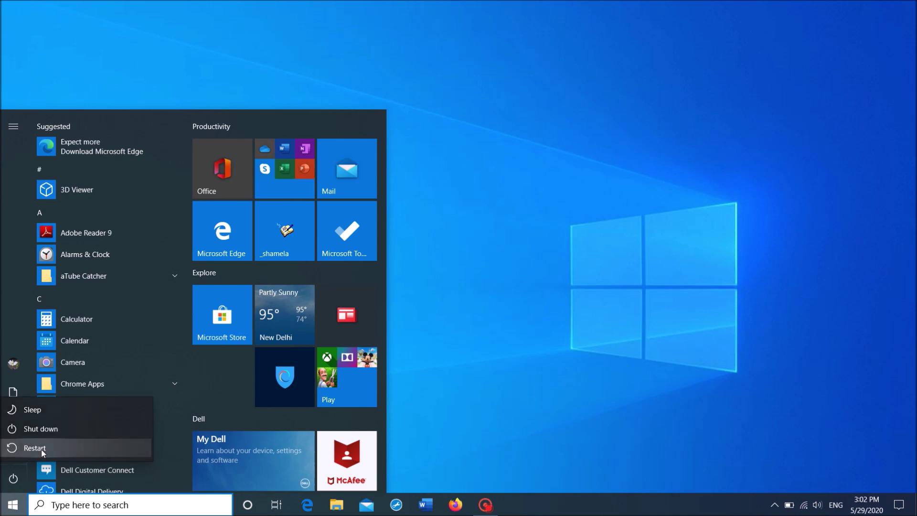